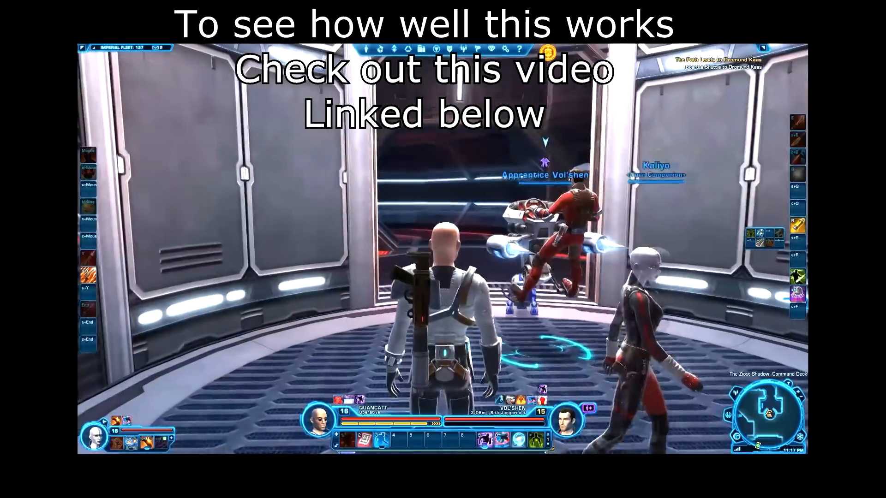
key(d)
key(a)
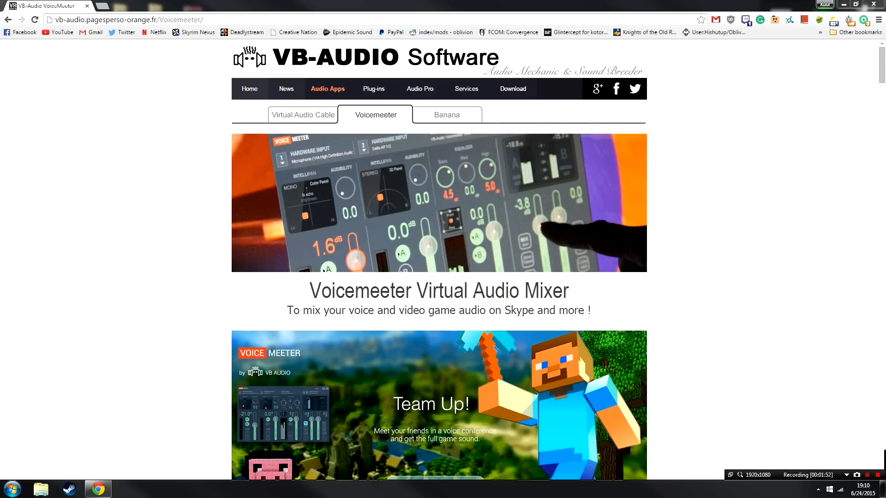
Step: Download the free Voicemeeter setup archive from the VB-Audio Voicemeeter page
scroll(786, 248, down, 6)
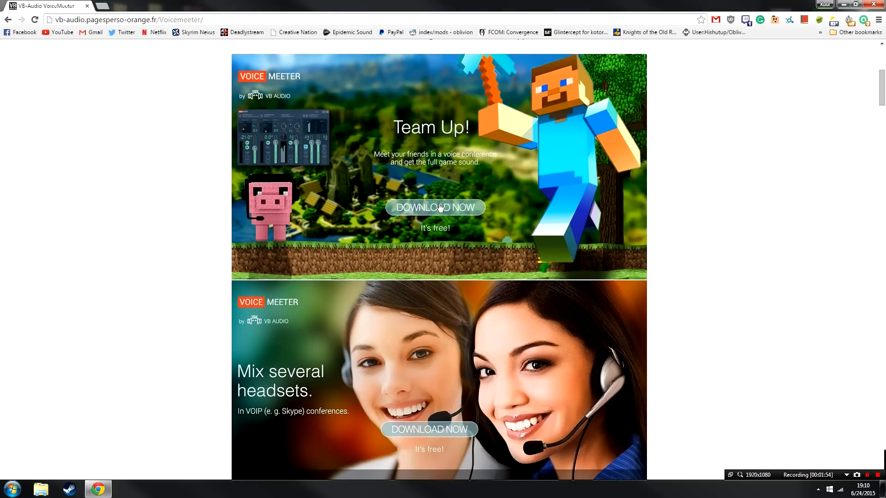
click(453, 186)
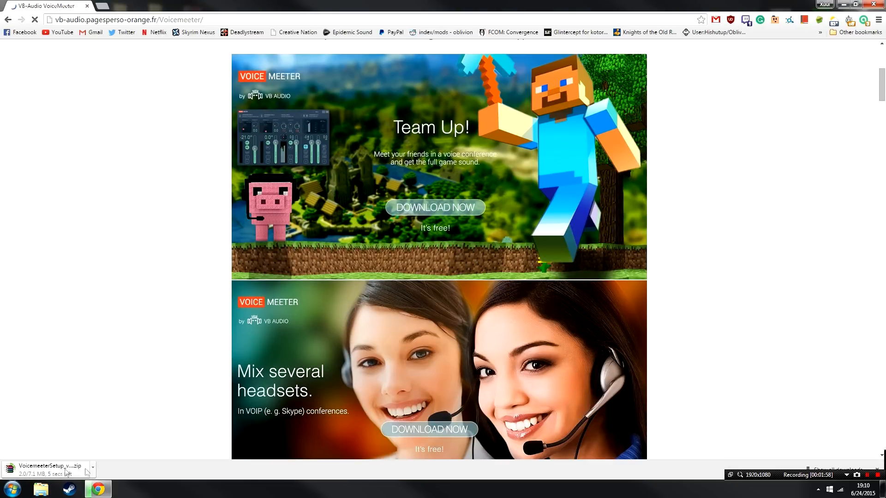
Step: Go to the Virtual Audio Cable page and download the VB-CABLE driver archive VBCABLEDriver_Pack42b.zip
scroll(124, 370, up, 6)
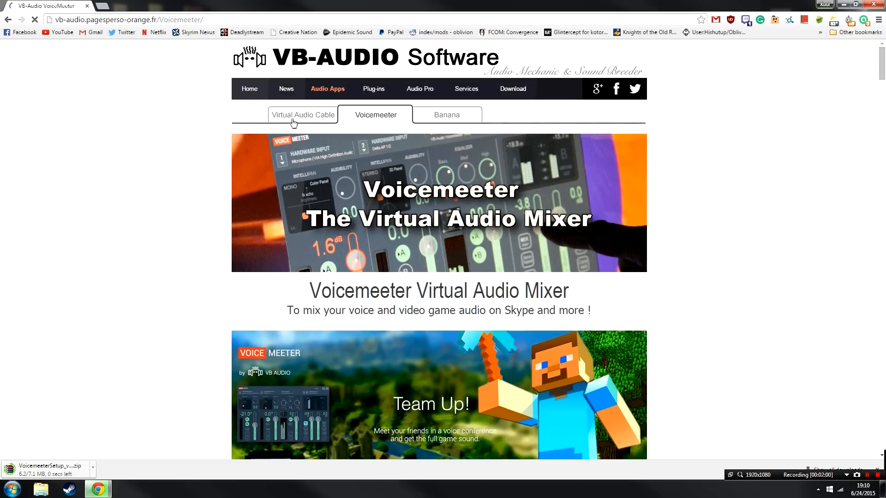
click(308, 116)
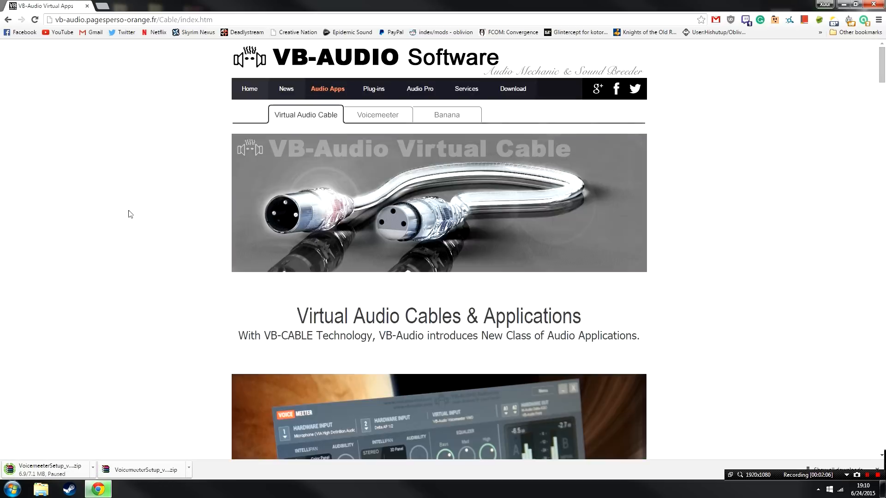
scroll(130, 211, down, 2)
scroll(131, 211, down, 10)
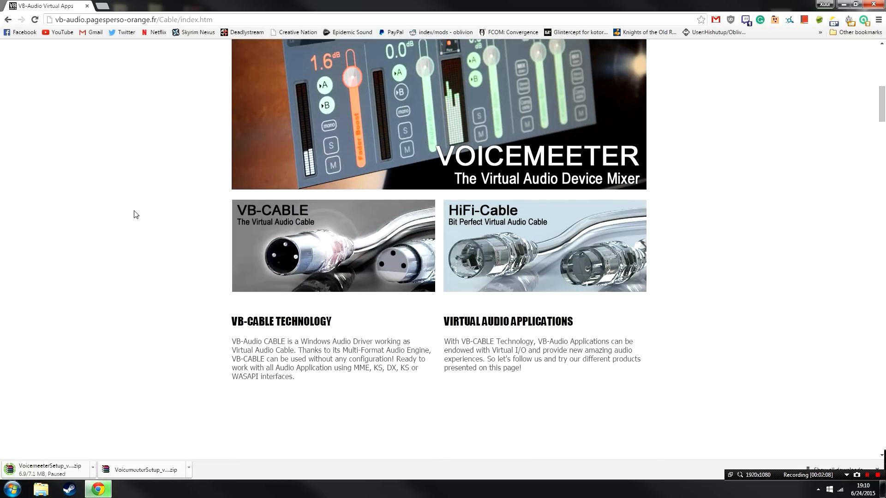
scroll(134, 214, down, 7)
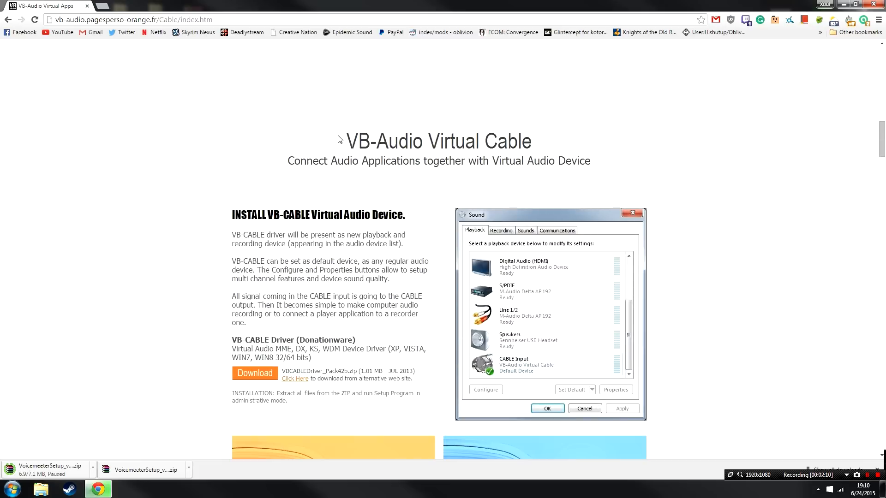
drag(346, 141, 600, 133)
scroll(331, 203, down, 3)
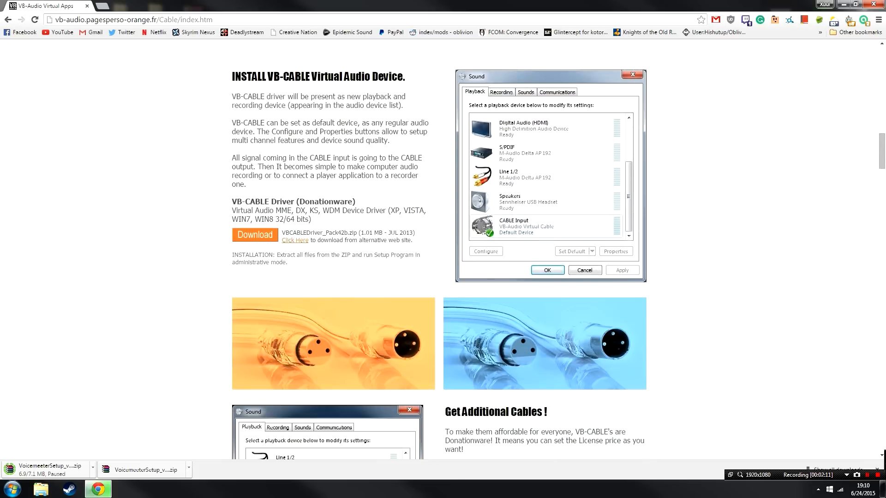
click(266, 237)
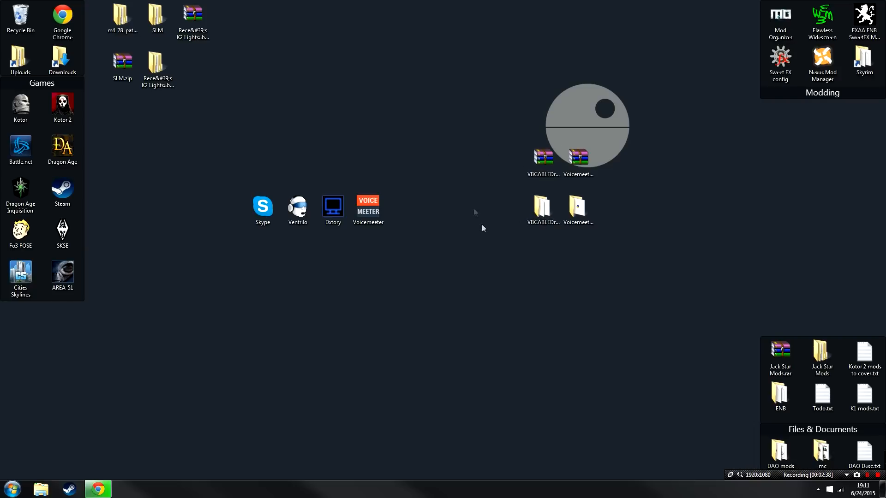
Step: Open the extracted VBCABLEDriver_Pack42b folder on the desktop and run VBCABLE_Setup_x64.exe, allowing it past the security warning
click(540, 212)
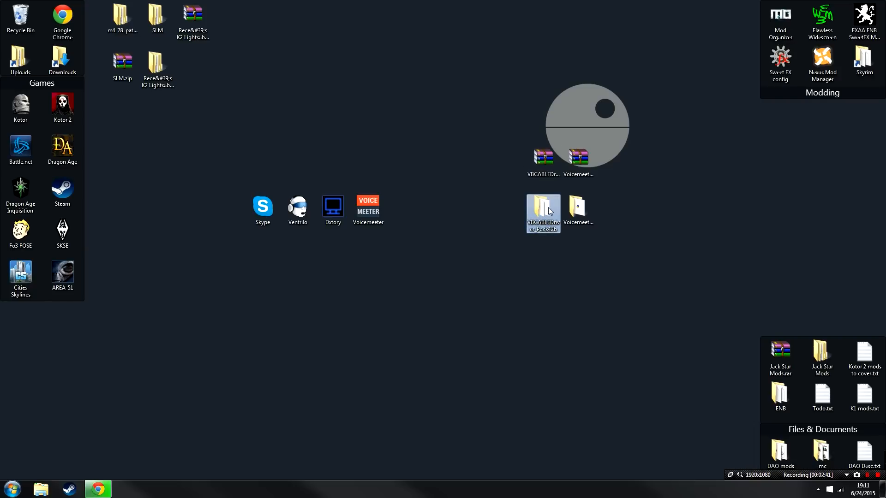
double_click(544, 210)
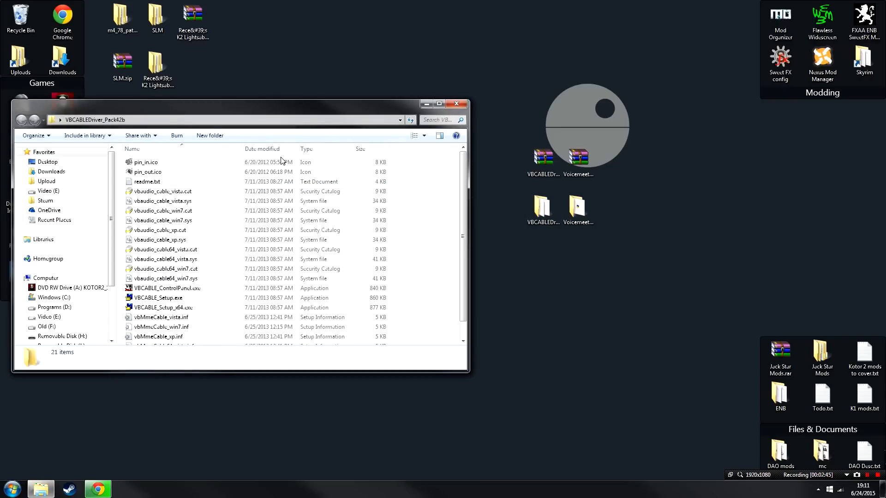
scroll(282, 161, down, 1)
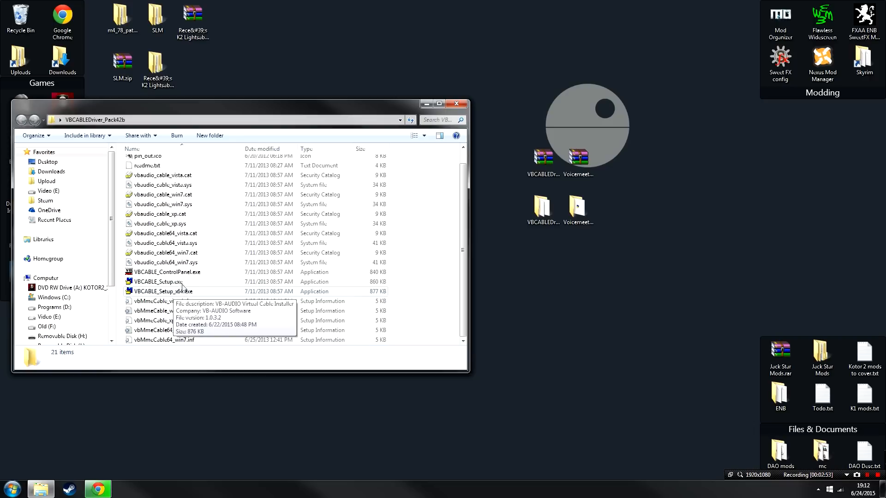
double_click(184, 294)
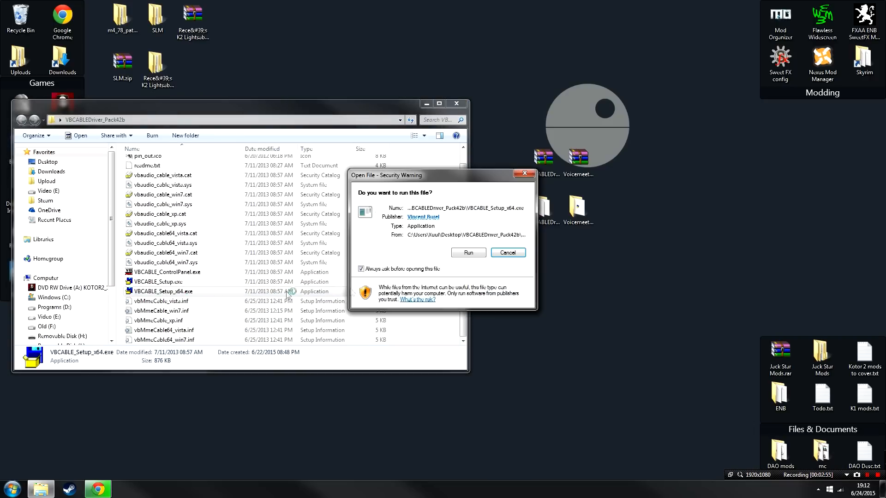
click(477, 253)
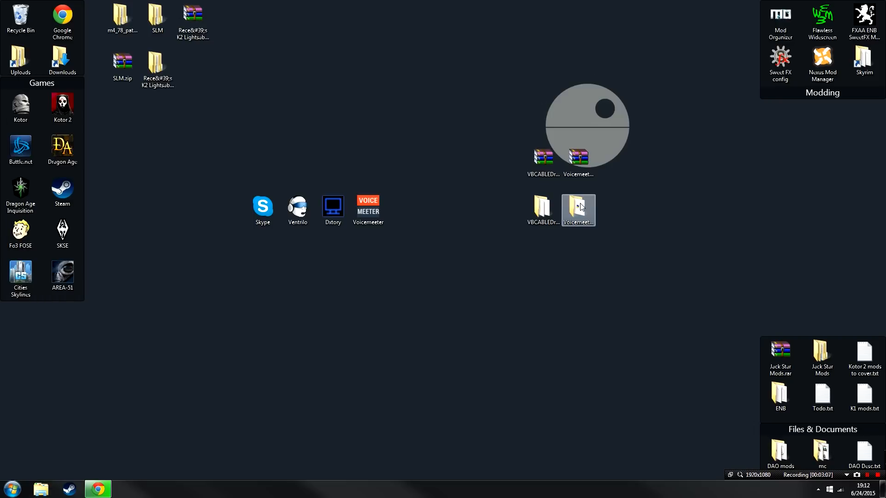
Step: Run VoicemeeterSetup.exe from the extracted VoicemeeterSetup_v1036 folder, install Voicemeeter and acknowledge the reboot notice
double_click(581, 207)
click(189, 168)
double_click(189, 168)
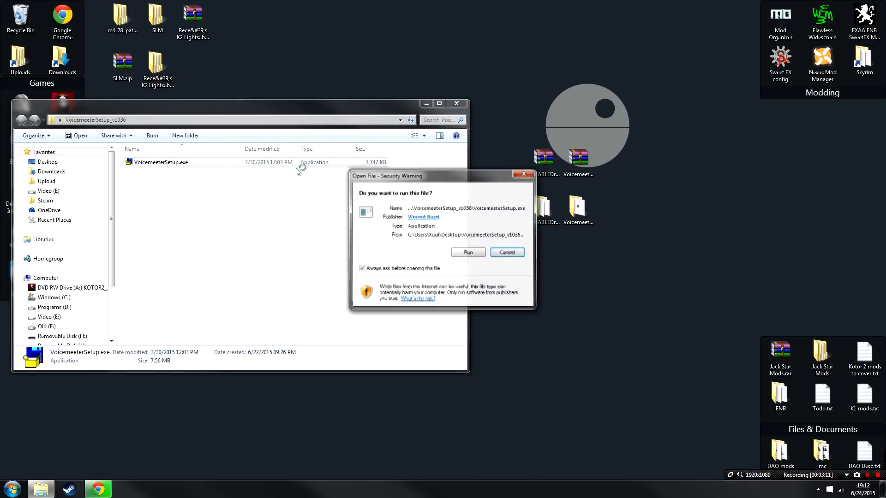
click(482, 253)
click(367, 263)
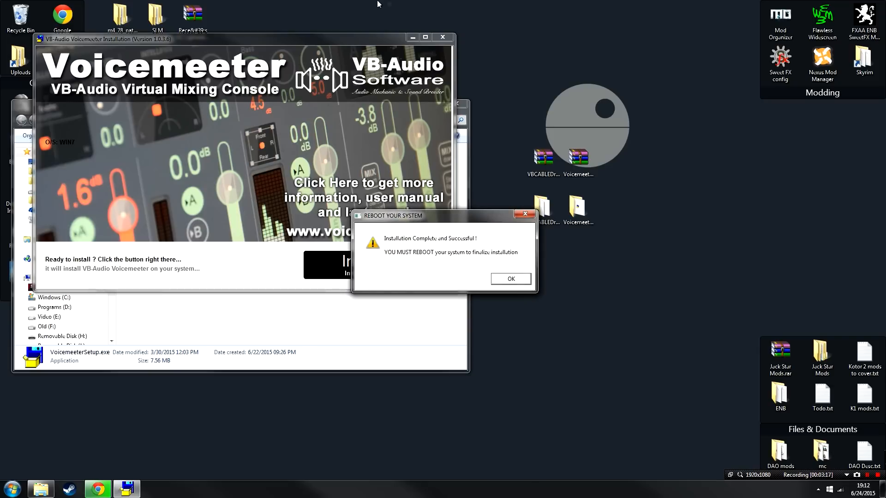
click(443, 38)
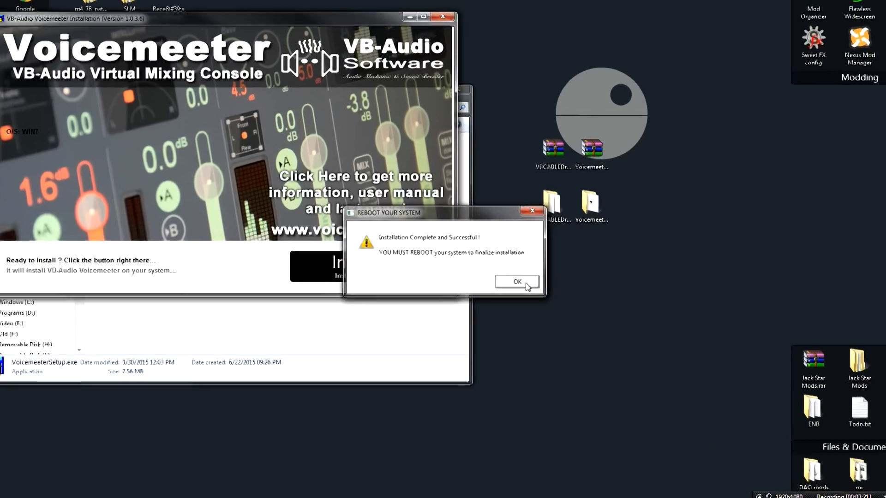
click(526, 280)
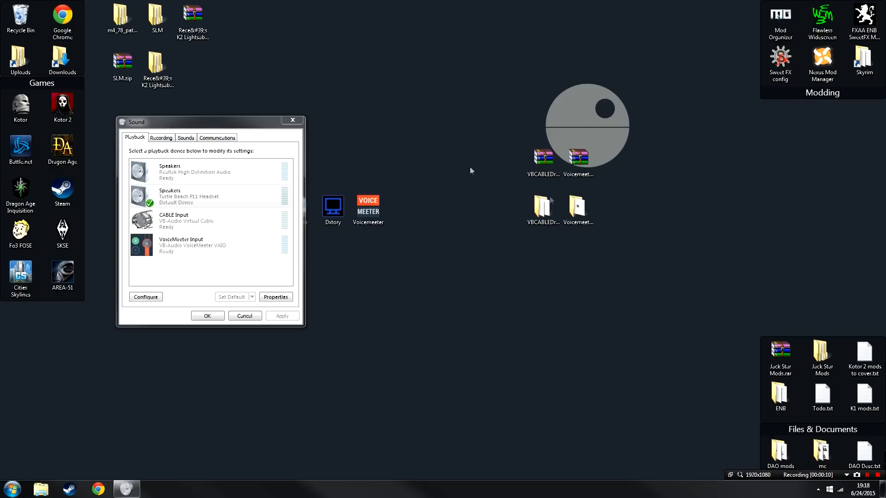
Step: Show the sound options of the hidden speaker icon in the notification area
click(818, 490)
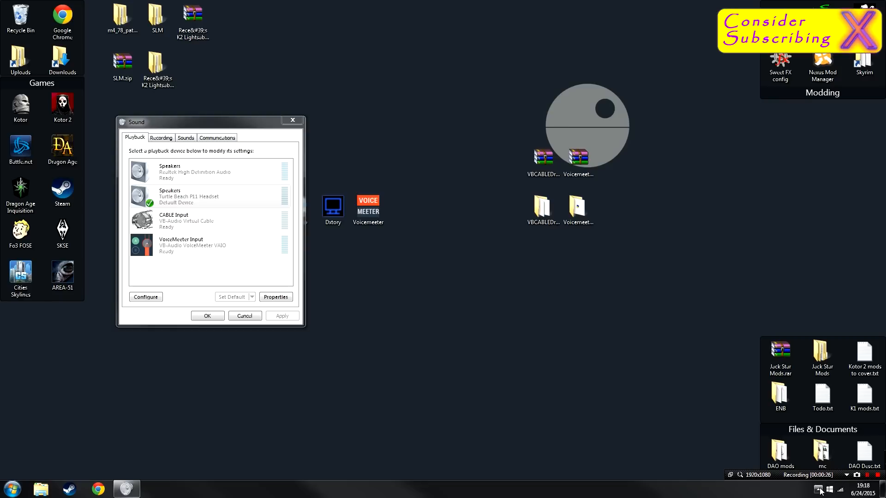
click(819, 491)
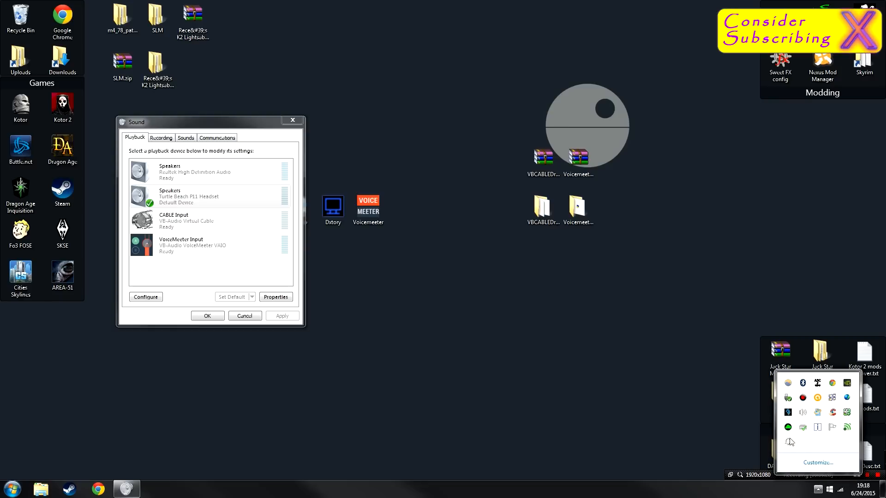
right_click(803, 414)
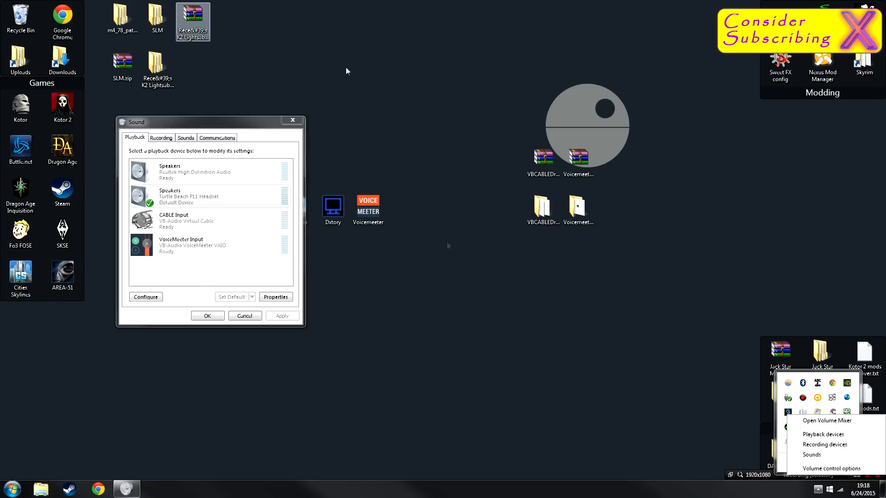
Step: Examine the recording devices, system sounds and communications settings in the Sound dialog, returning to the playback devices
click(153, 138)
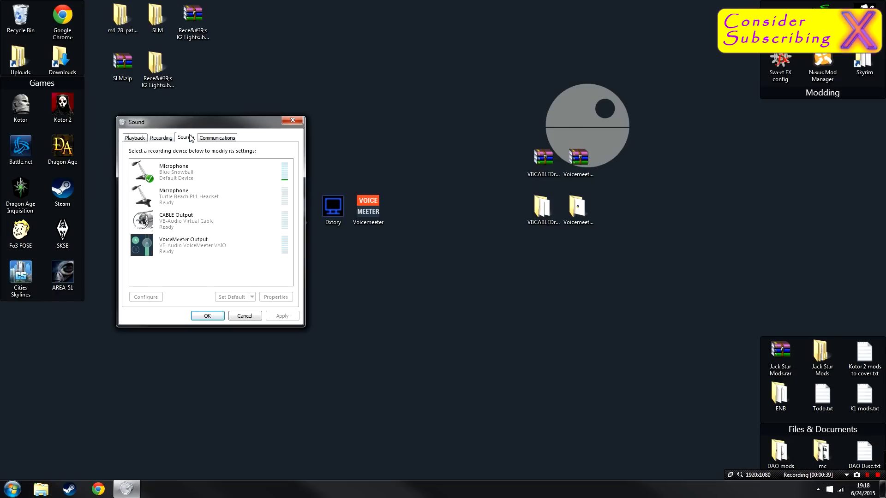
click(186, 138)
click(213, 138)
click(135, 138)
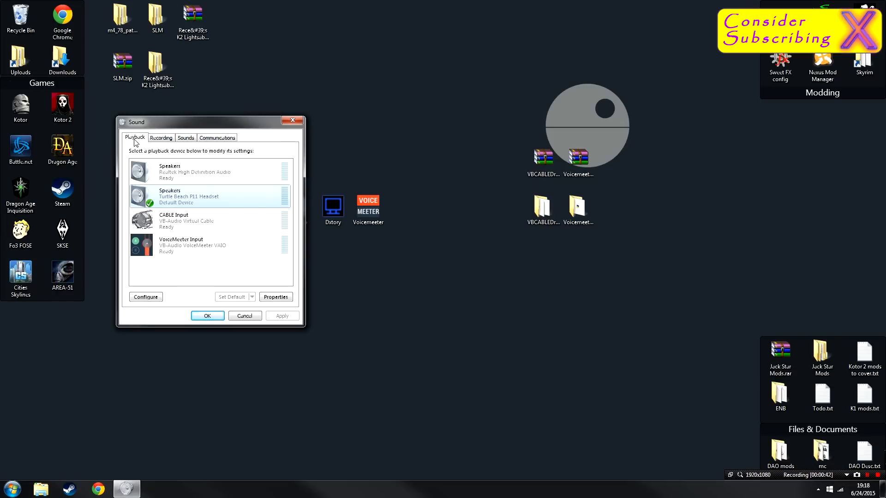
Step: Make VoiceMeeter Input the default playback device and accept the sound settings
click(182, 254)
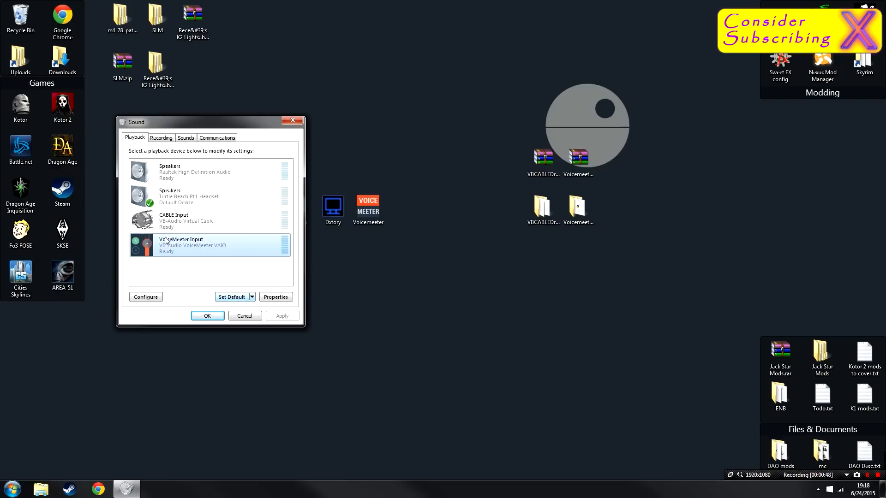
click(226, 298)
click(207, 316)
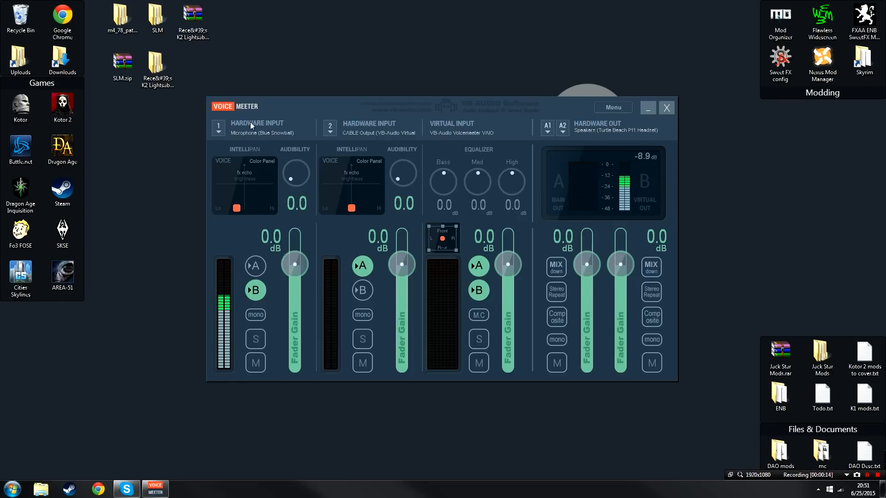
Step: In Voicemeeter, check the device choices for hardware input 1 and assign MME: CABLE Output (VB-Audio Virtual Cable) to hardware input 2
click(217, 132)
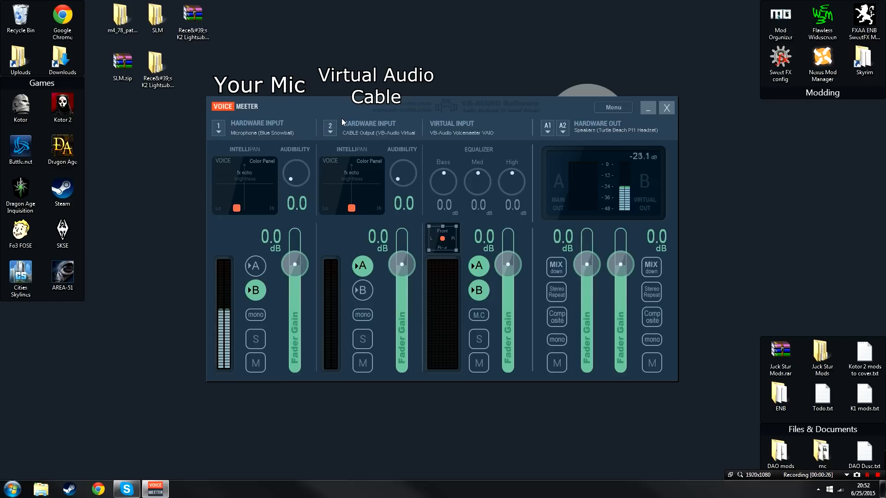
click(332, 126)
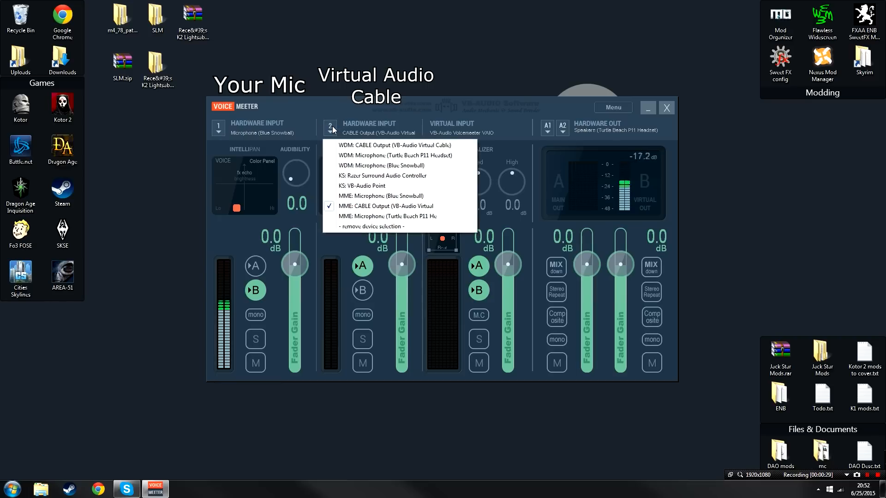
click(434, 208)
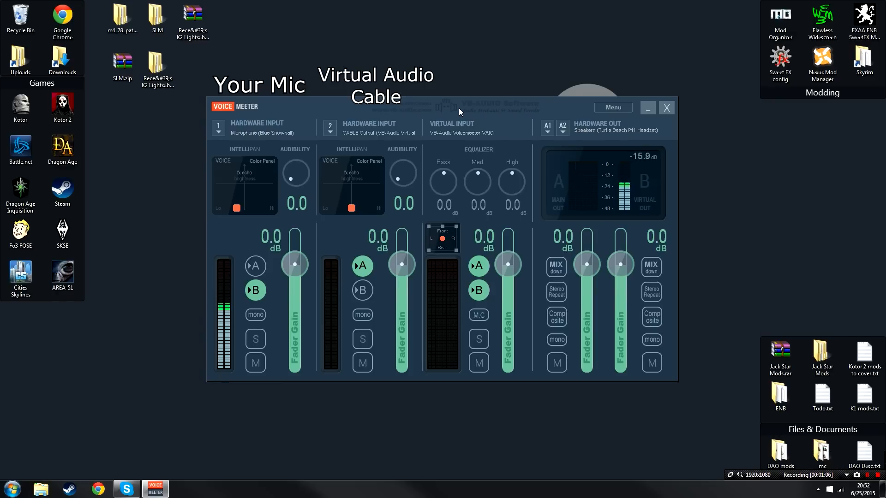
Step: Set the A1 hardware output to WDM: Speakers (Turtle Beach P11 Headset)
click(612, 125)
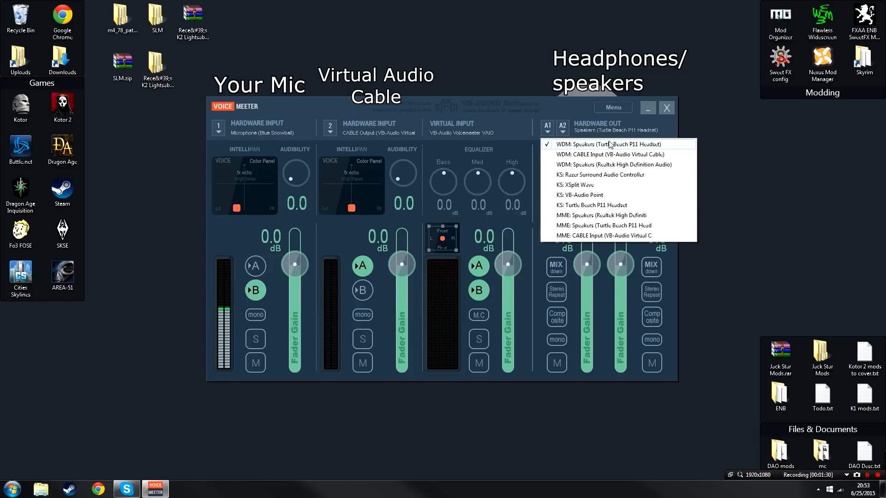
click(608, 144)
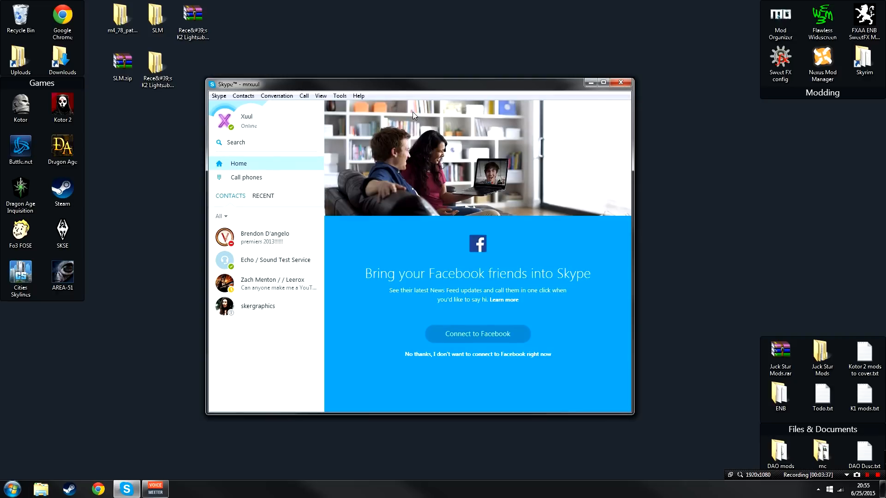
Step: In Skype, open the audio settings and choose CABLE Input (VB-Audio Virtual Cable) as the speakers
click(307, 96)
click(332, 199)
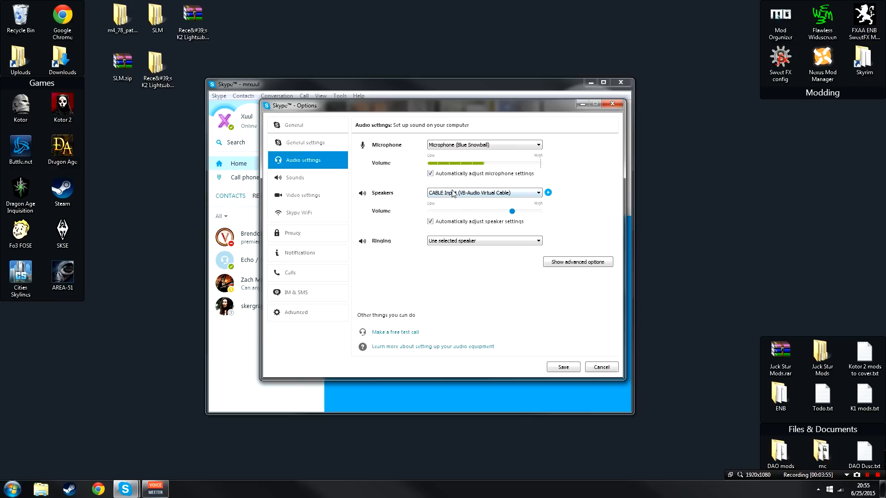
click(534, 194)
click(528, 201)
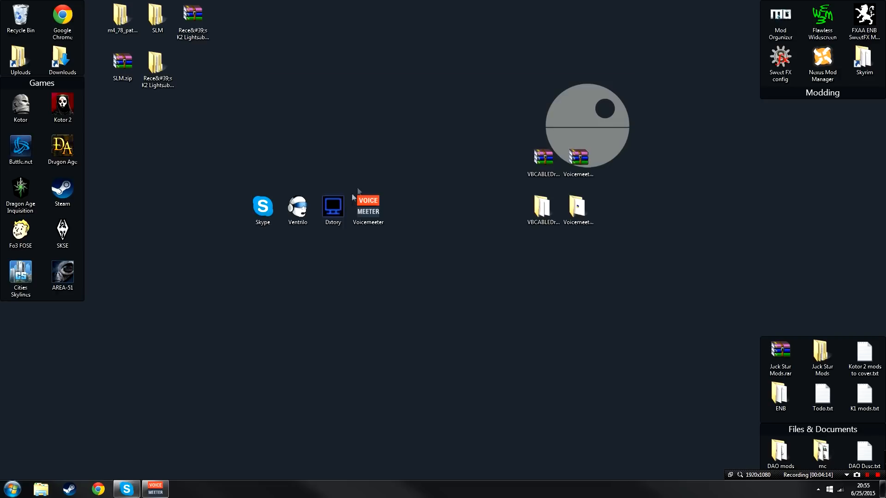
Step: In Ventrilo's voice setup, use CABLE Input (VB-Audio Virtual Cable) for output and Microphone (Blue Snowball) for input, and accept the settings
double_click(311, 210)
click(695, 220)
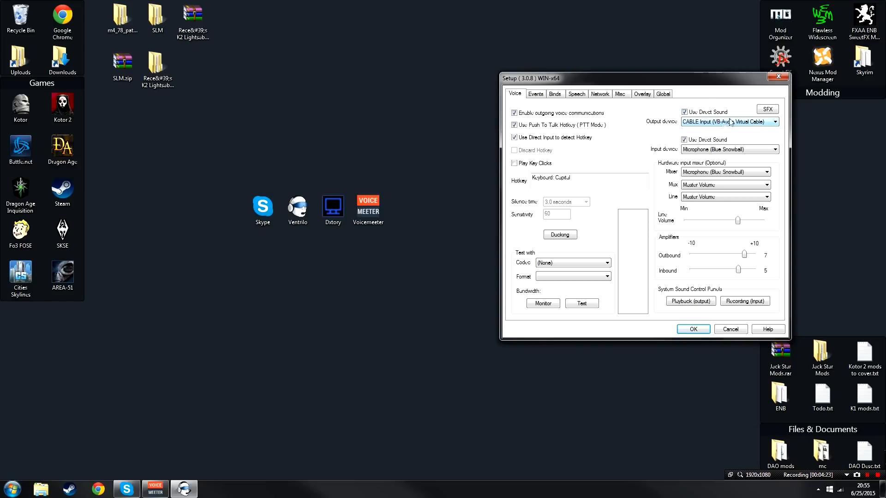
click(702, 153)
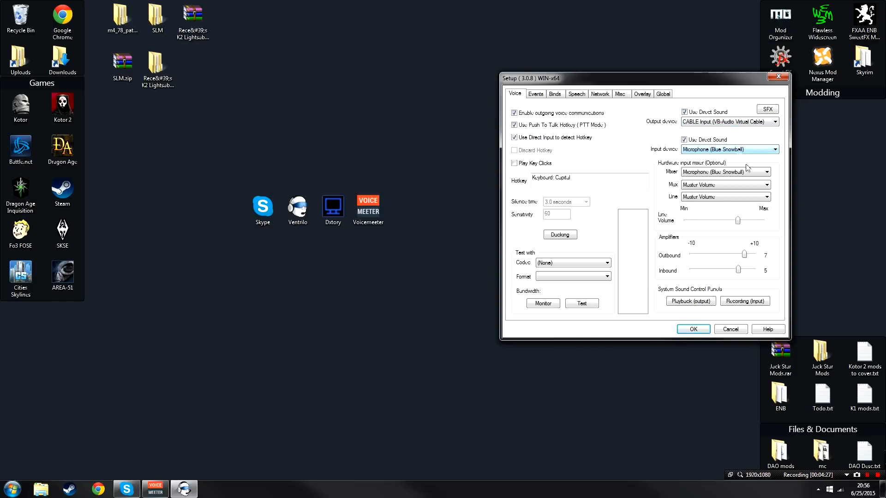
click(701, 330)
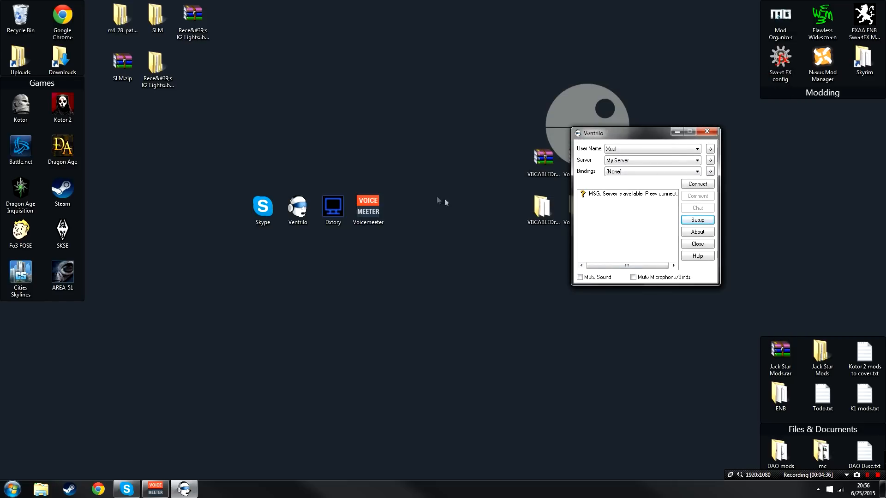
Step: Launch Dxtory from the desktop and open its audio settings
click(335, 223)
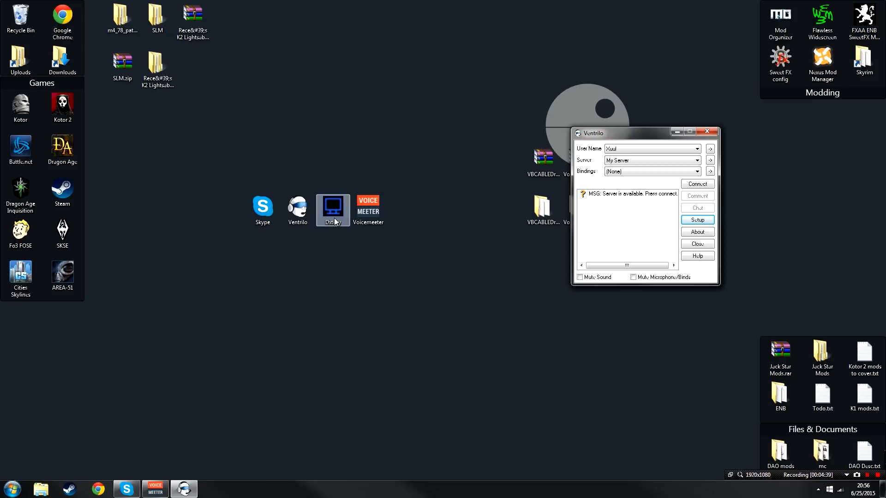
click(334, 222)
double_click(335, 218)
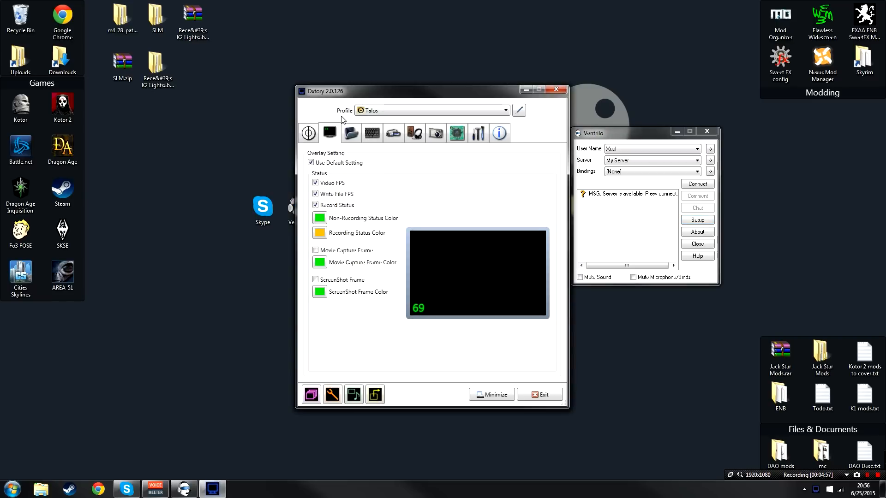
click(417, 135)
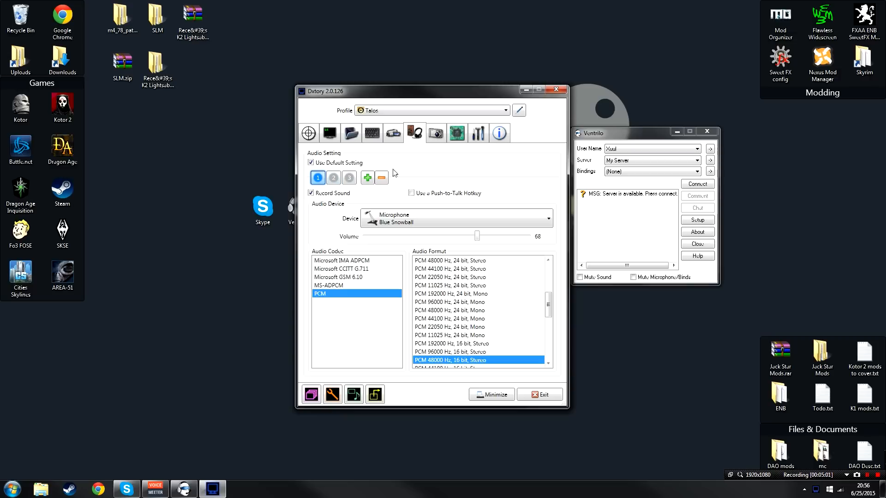
Step: Reset the audio tracks, add them back up to three, and set track 1's device to Microphone (Blue Snowball)
click(383, 179)
click(367, 178)
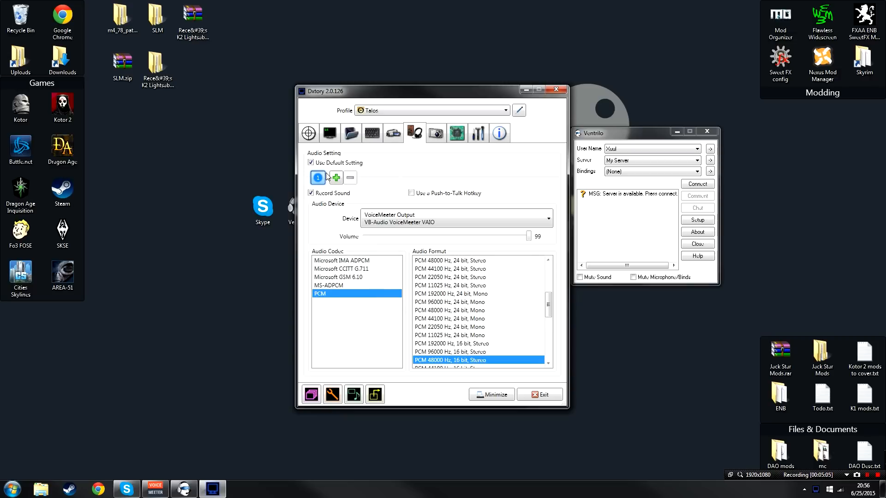
click(336, 179)
click(352, 179)
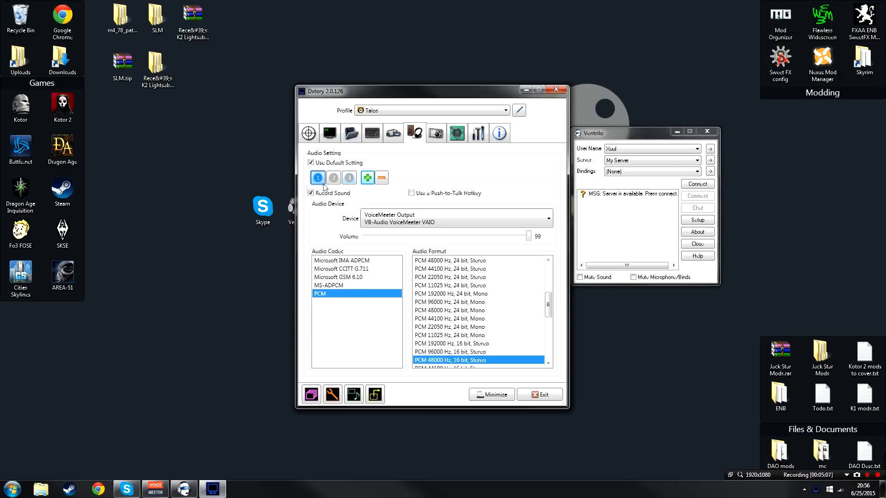
click(390, 220)
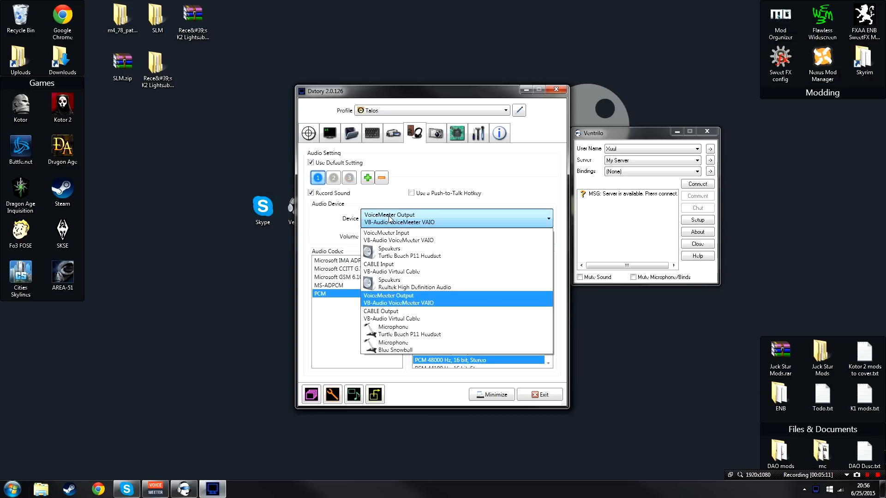
click(401, 348)
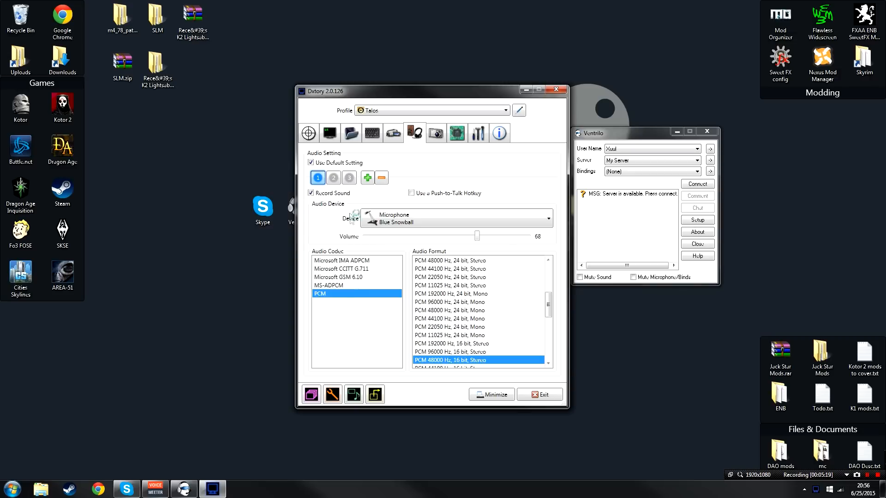
Step: Move on past audio track 2 and set track 3's device to CABLE Input (VB-Audio Virtual Cable)
click(333, 177)
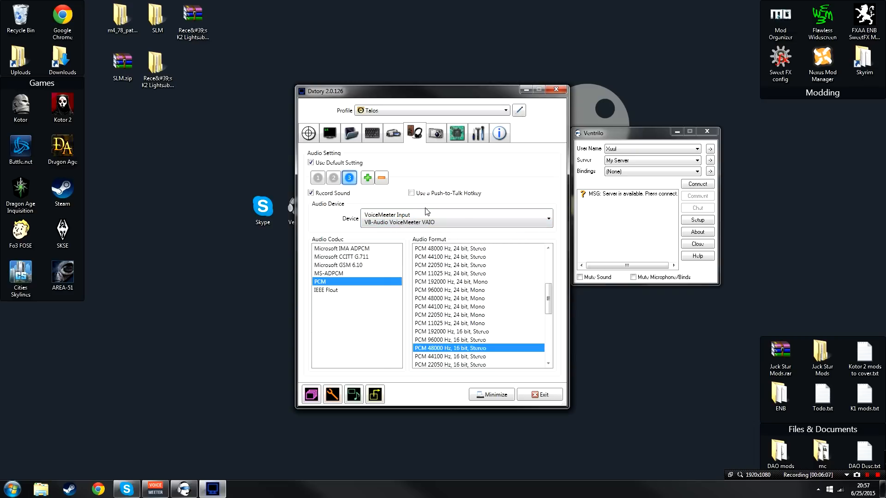
click(421, 219)
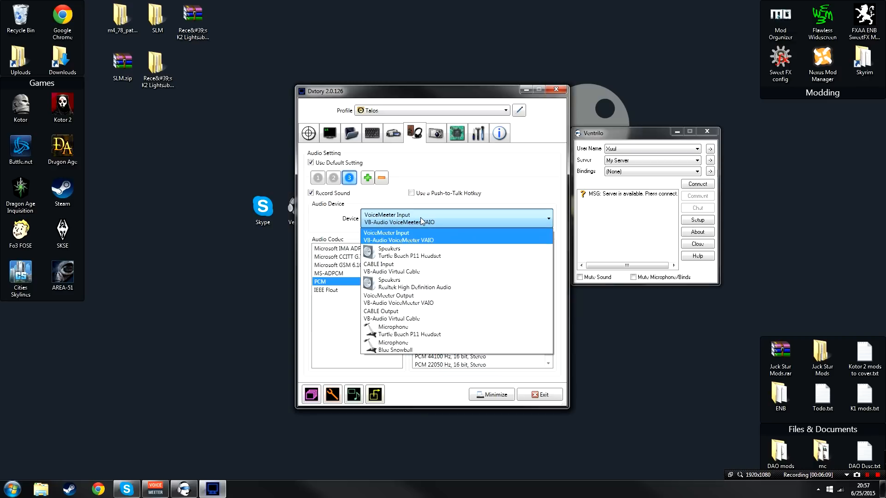
click(413, 267)
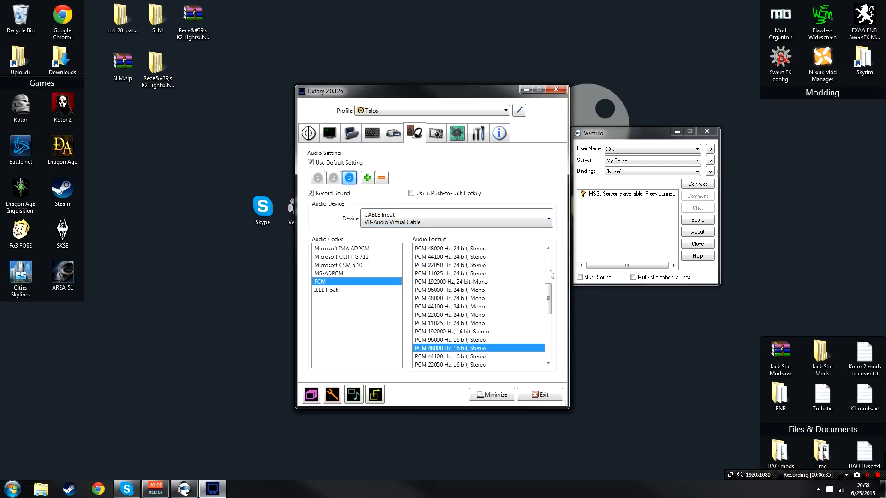
Step: Review the device assigned to each of the three audio tracks
click(317, 177)
click(333, 178)
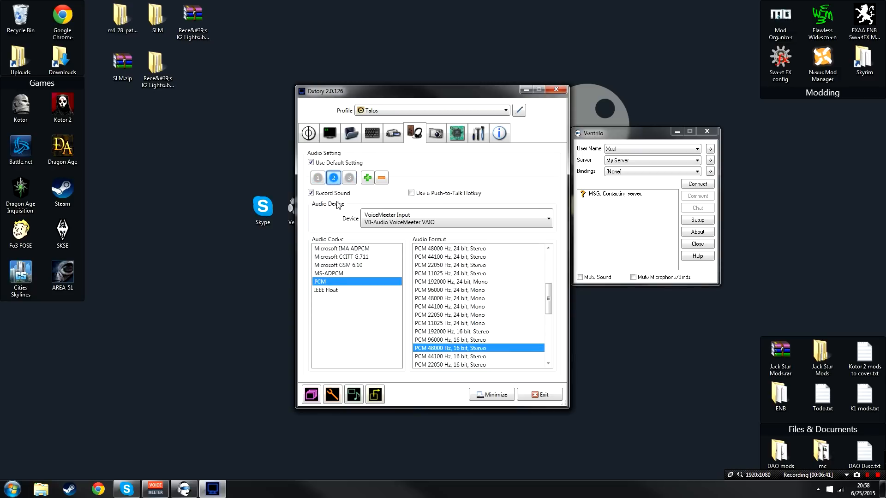
click(350, 179)
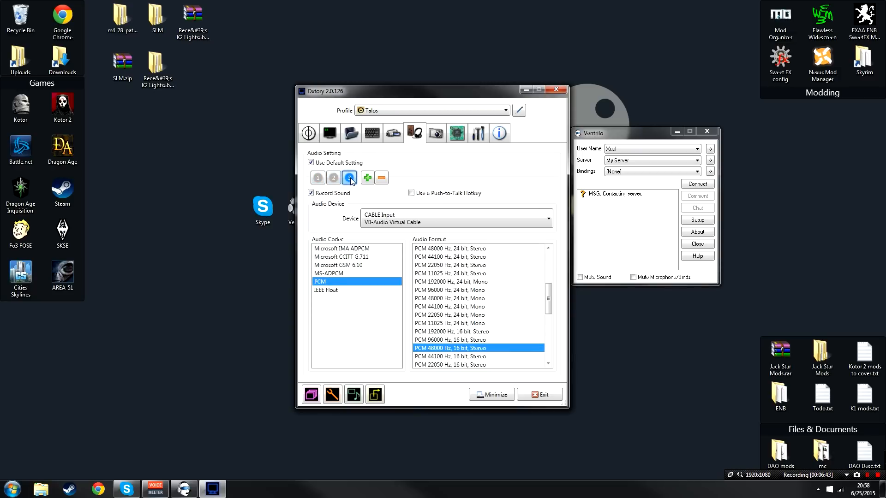